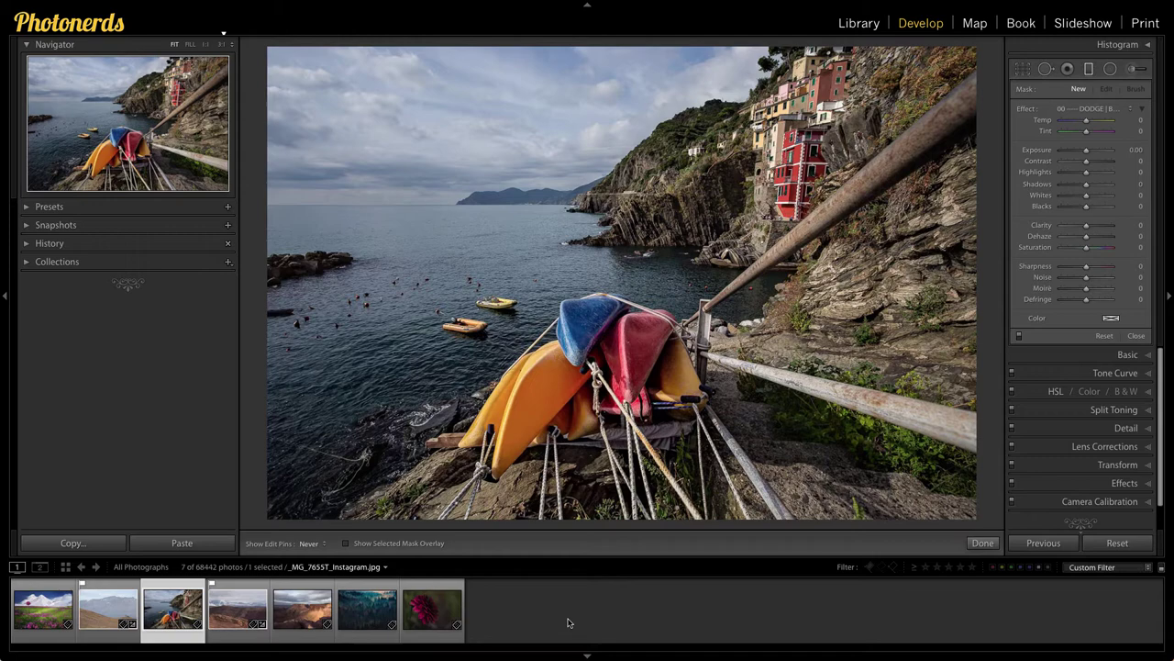
# Browse the filmstrip photos and load the red-rock desert canyon shot into Develop.
pyautogui.click(44, 616)
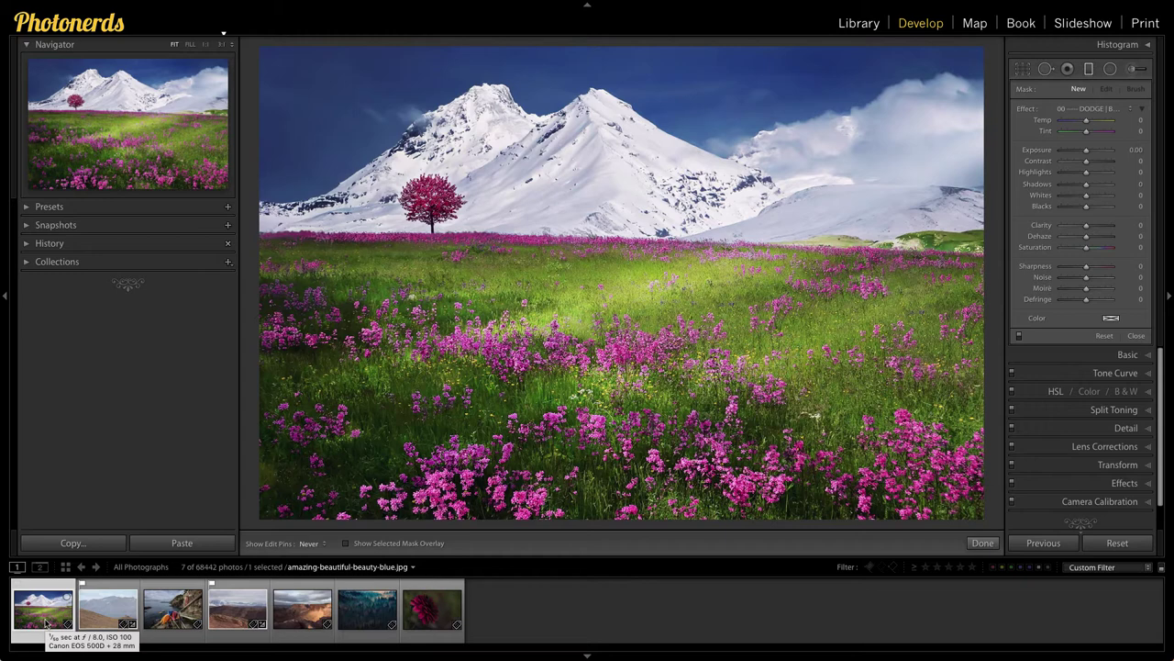
pyautogui.click(432, 609)
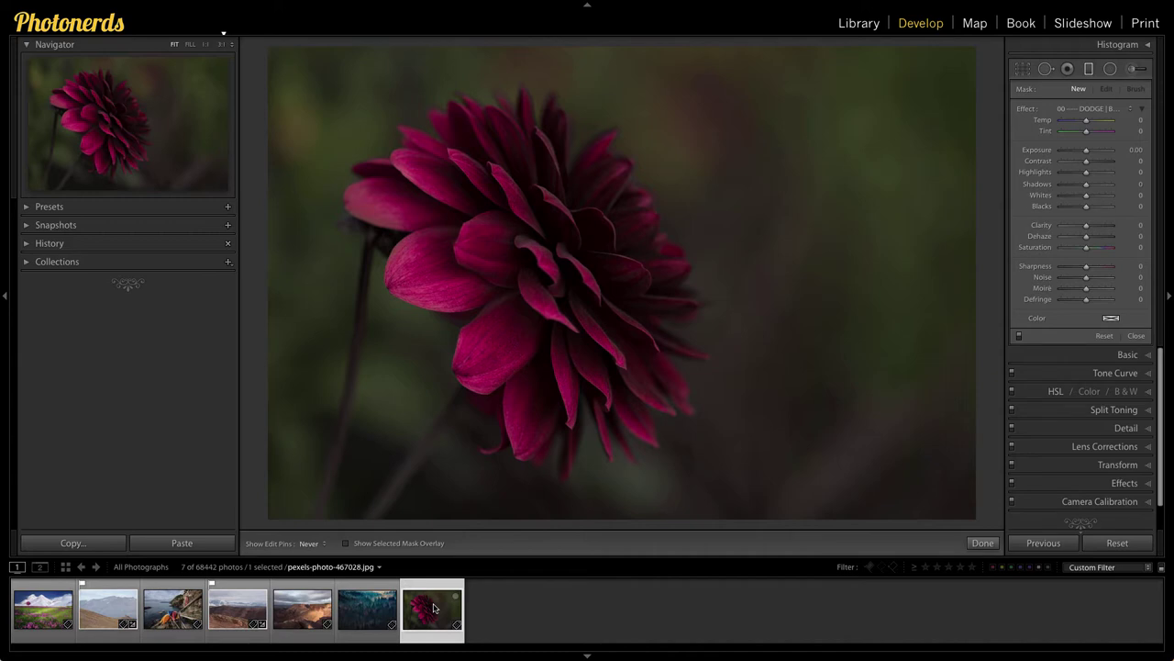
pyautogui.click(361, 619)
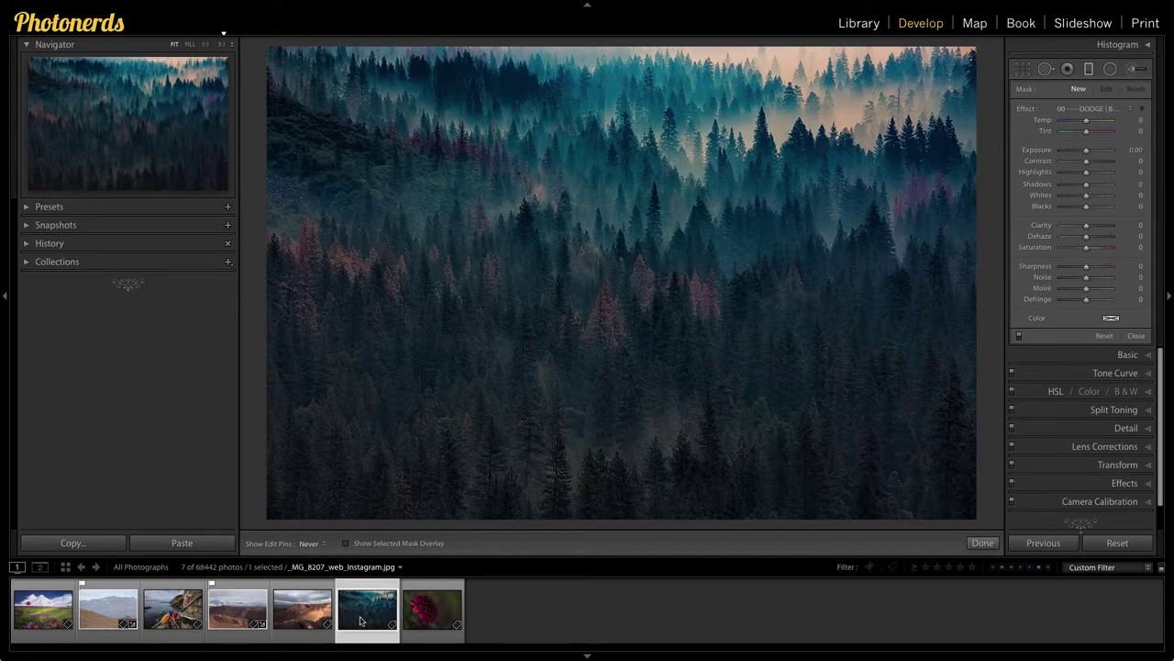
pyautogui.click(303, 613)
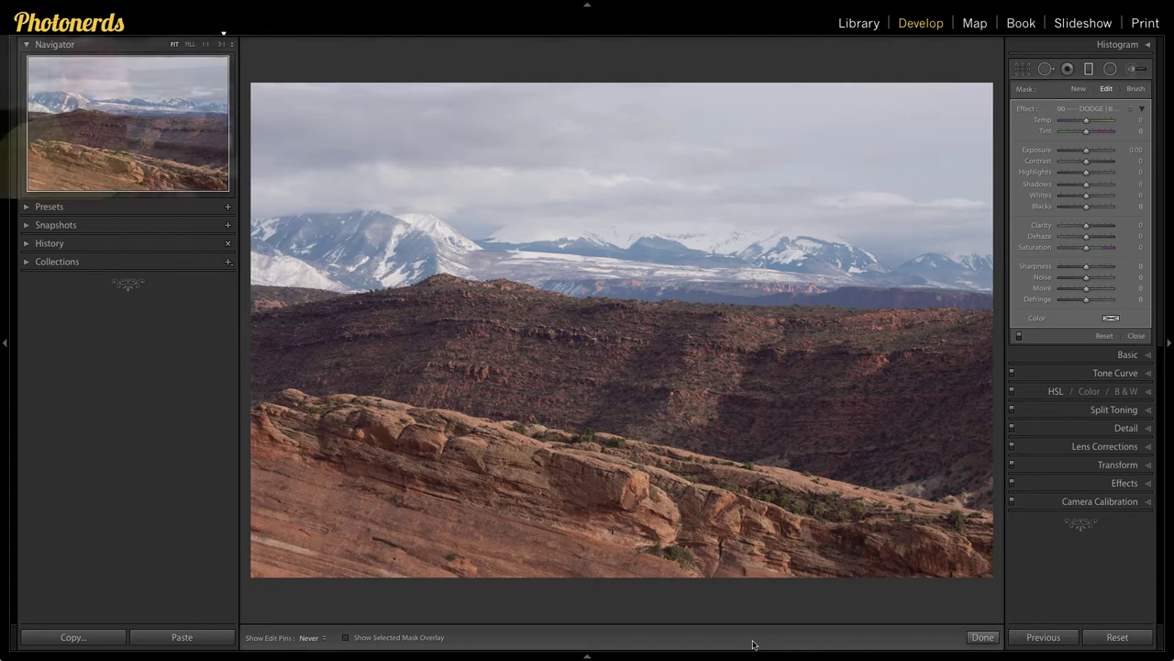
# Show the foreground gradient's guide lines and red mask overlay on the bottom rocks.
pyautogui.press('h')
pyautogui.press('o')
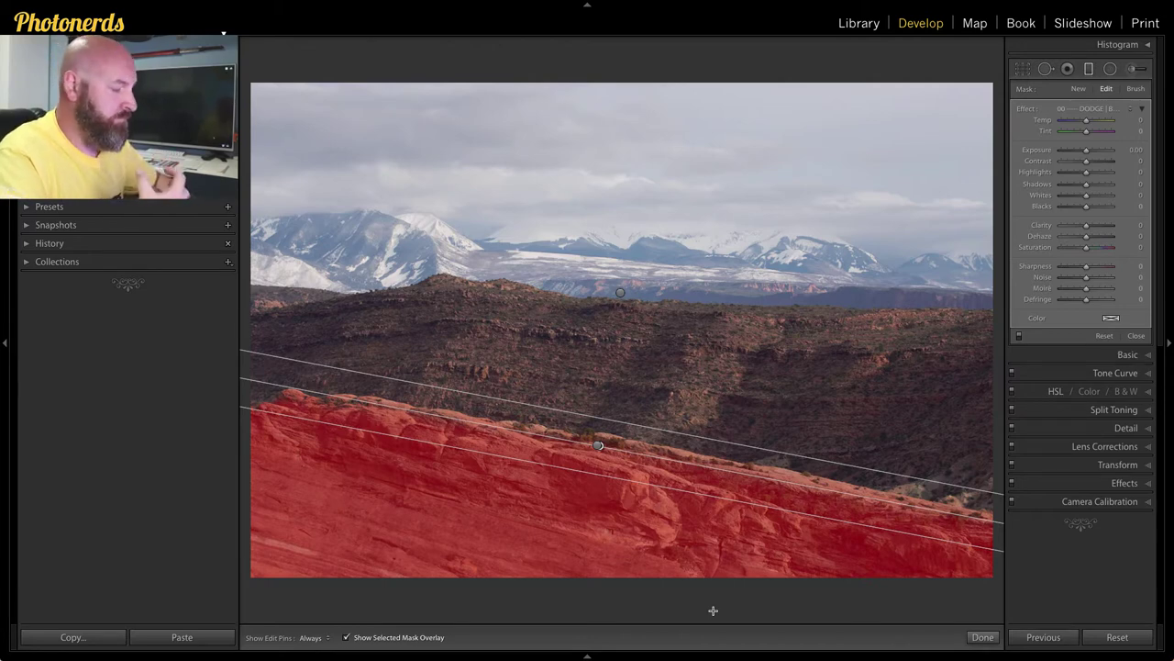
# Hide pins and overlay, then give the foreground filter Dehaze 64, Clarity 44 and Sharpness 74.
pyautogui.press('h')
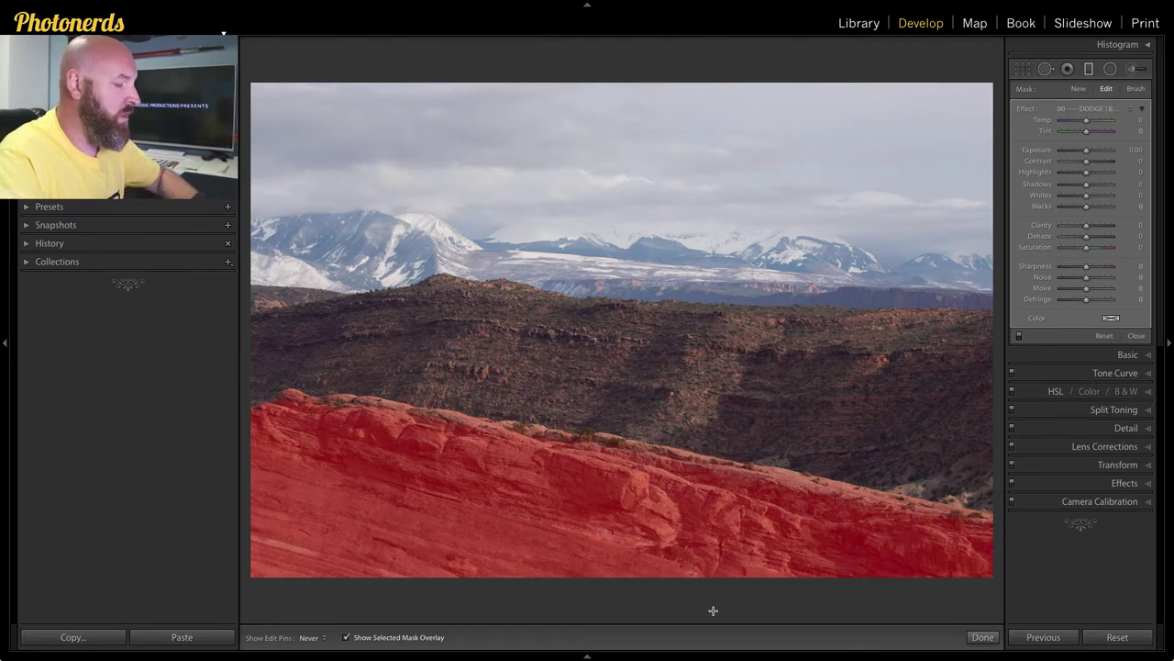
pyautogui.press('o')
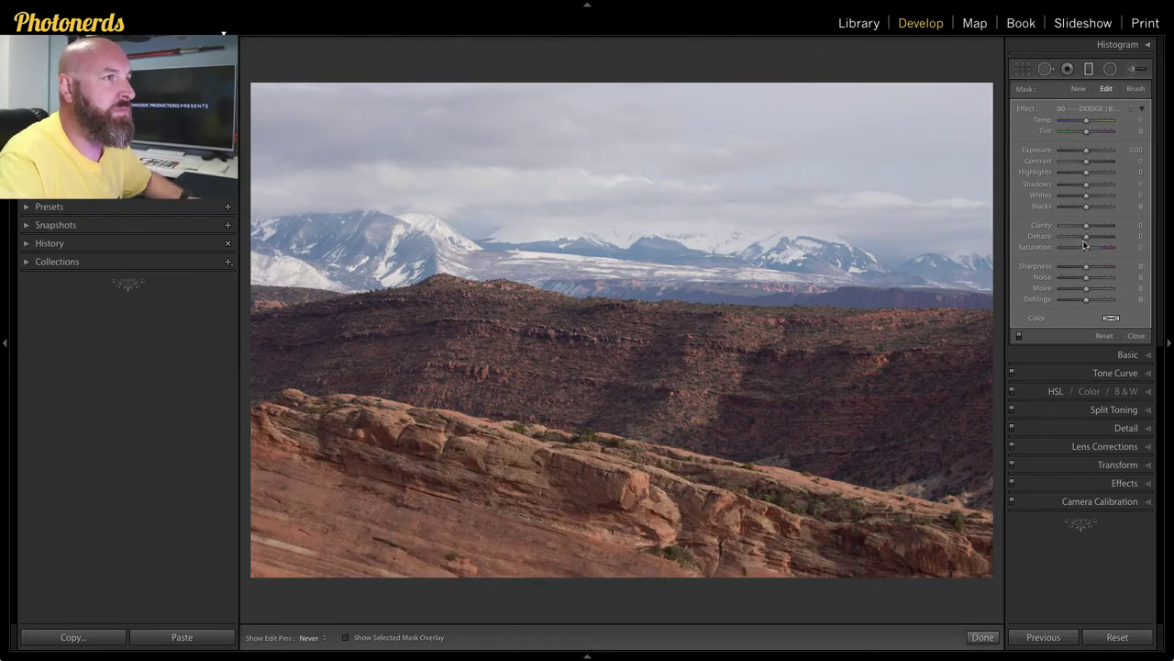
pyautogui.moveTo(1086, 239)
pyautogui.mouseDown()
pyautogui.moveTo(1107, 238)
pyautogui.moveTo(1099, 226)
pyautogui.mouseUp()
pyautogui.moveTo(1087, 162); pyautogui.dragTo(1079, 161)
pyautogui.moveTo(1088, 267); pyautogui.dragTo(1106, 270)
# Toggle Before/After with backslash to compare the foreground edit against the original.
pyautogui.press('\\')
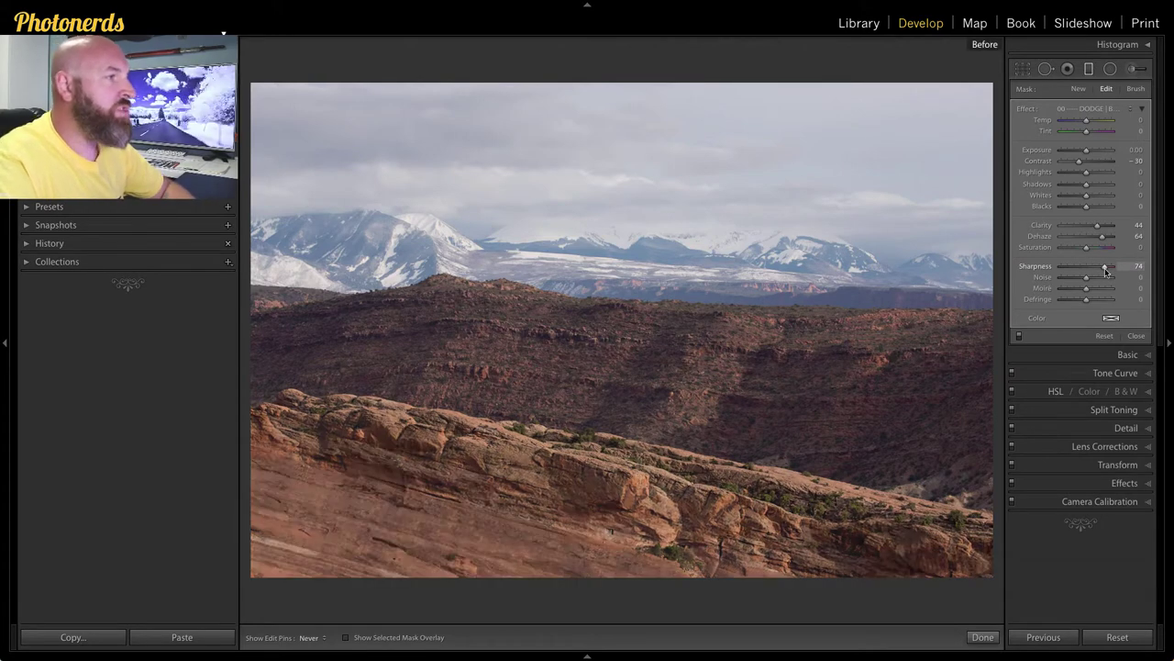
pyautogui.press('\\')
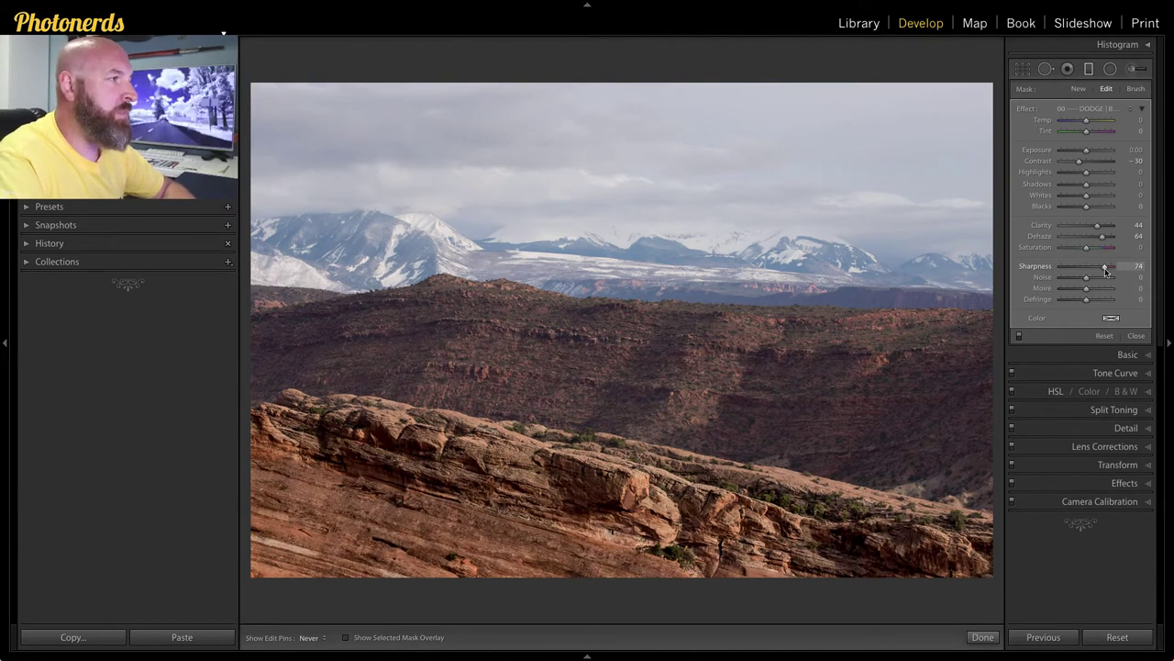
pyautogui.press('\\')
pyautogui.press('\\')
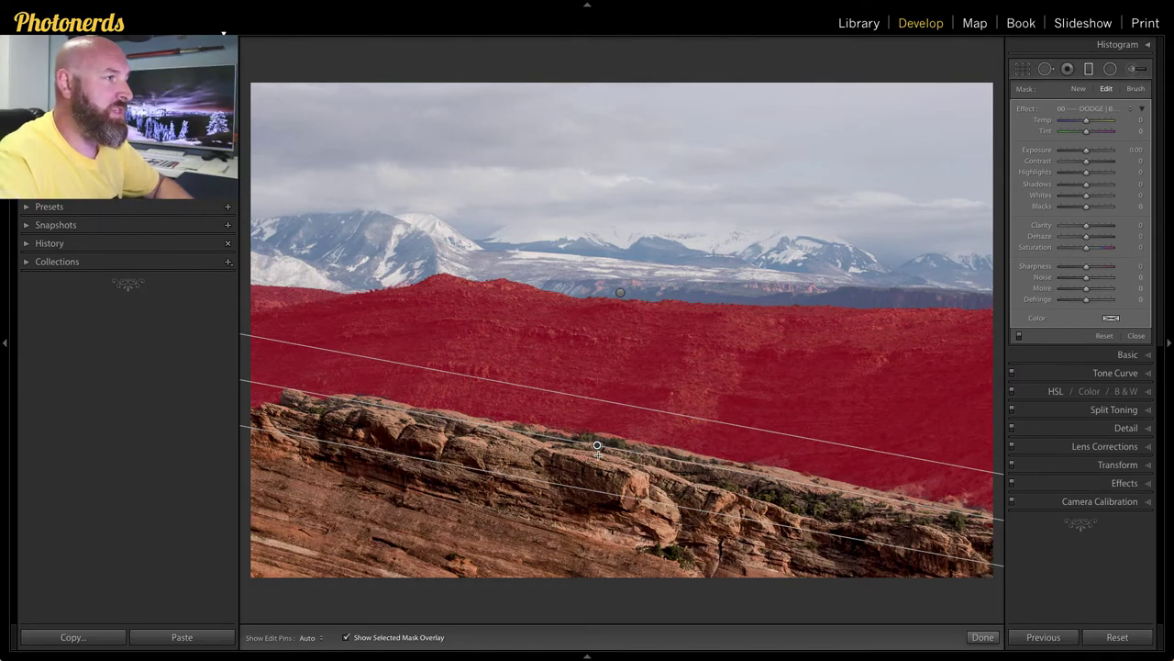
# Hide pins and overlay, raise the middle ridge's Contrast to 54 and fine-tune its Dehaze.
pyautogui.press('h')
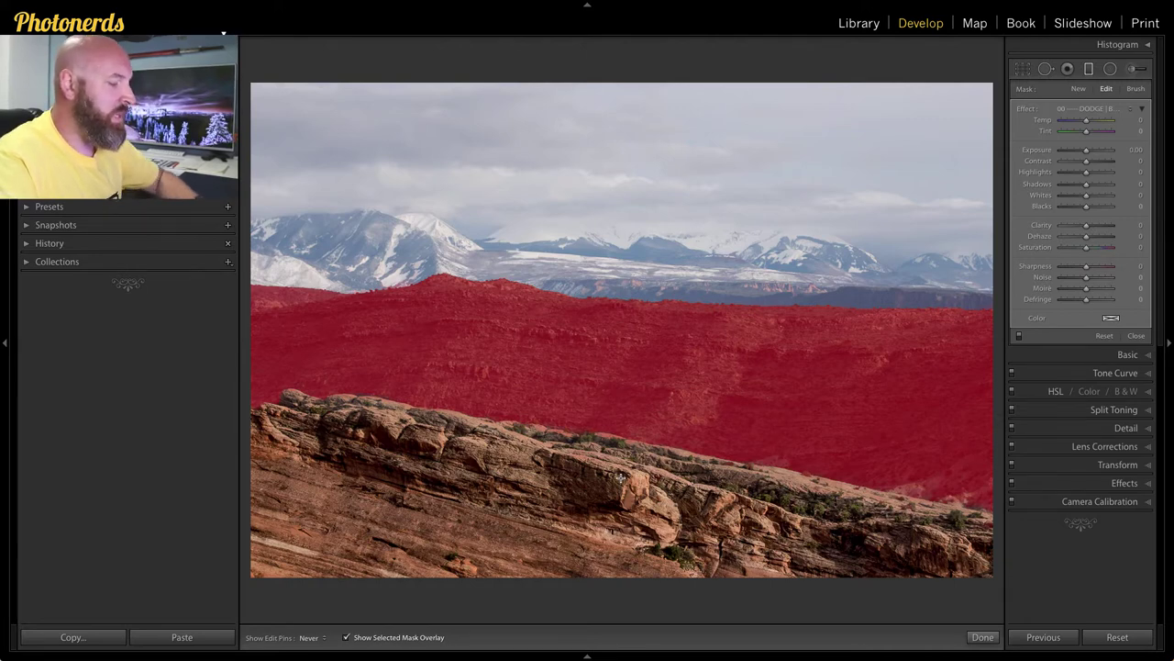
pyautogui.press('o')
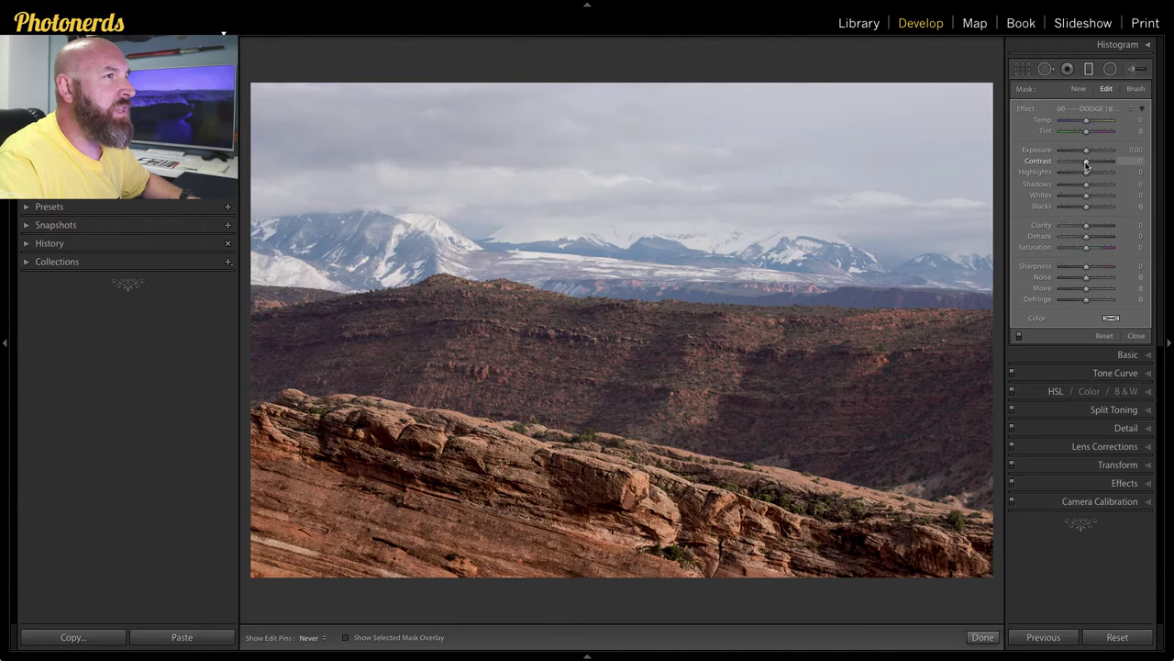
pyautogui.moveTo(1086, 163); pyautogui.dragTo(1091, 163)
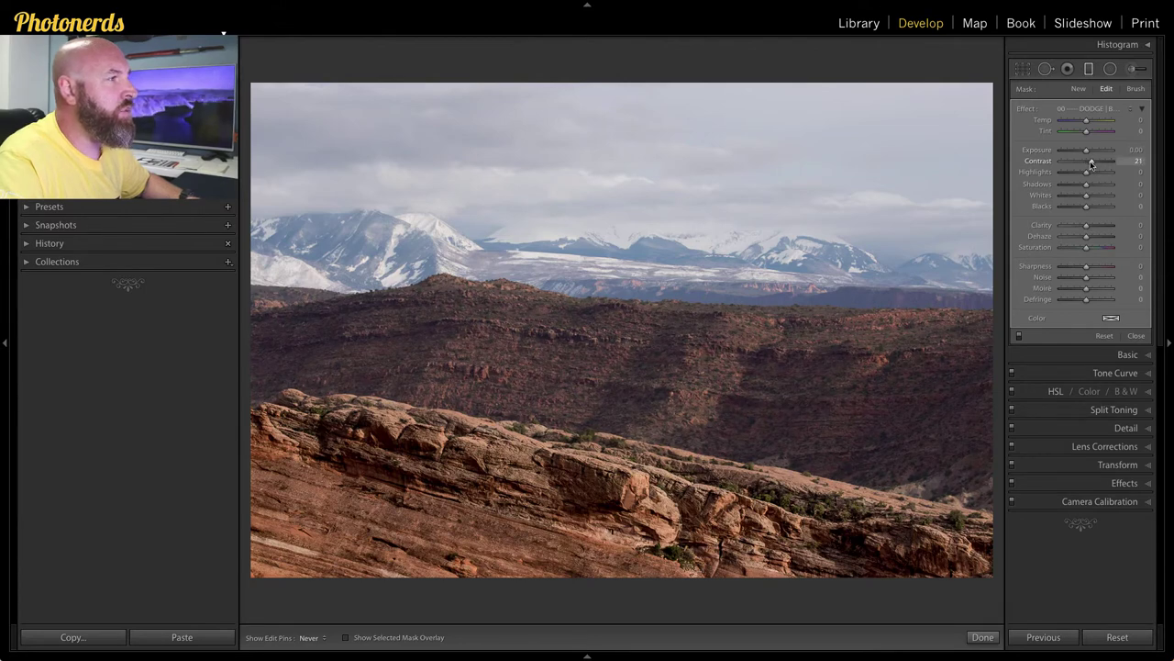
pyautogui.moveTo(1094, 164); pyautogui.dragTo(1097, 164)
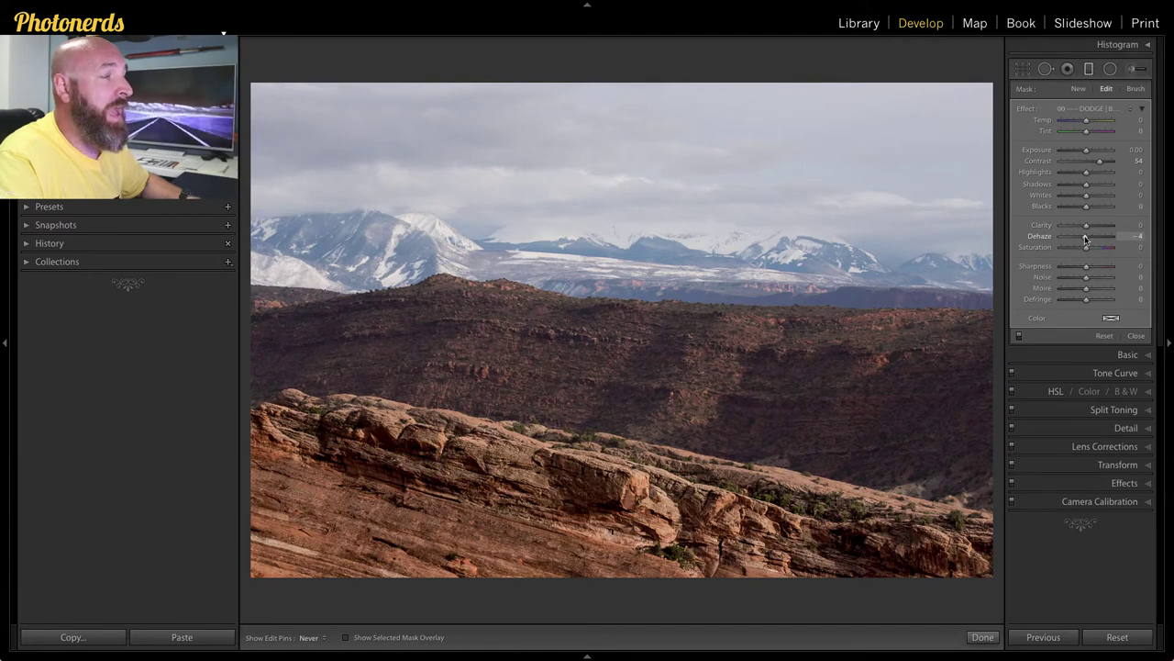
pyautogui.moveTo(1086, 237); pyautogui.dragTo(1091, 240)
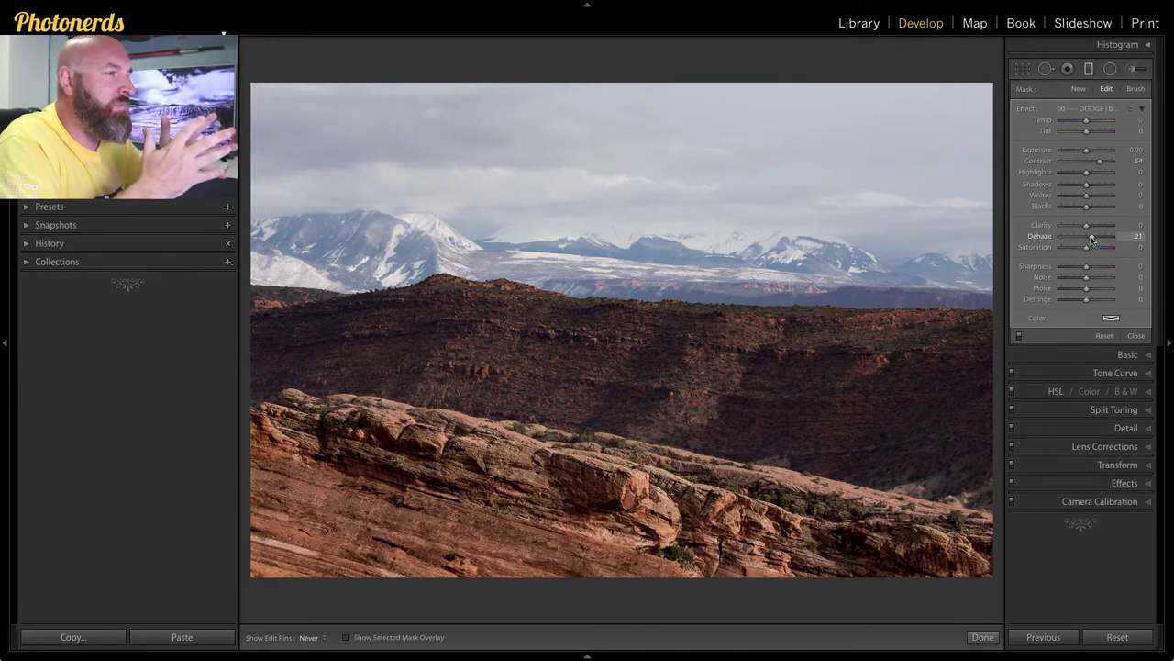
pyautogui.moveTo(1091, 238); pyautogui.dragTo(1086, 239)
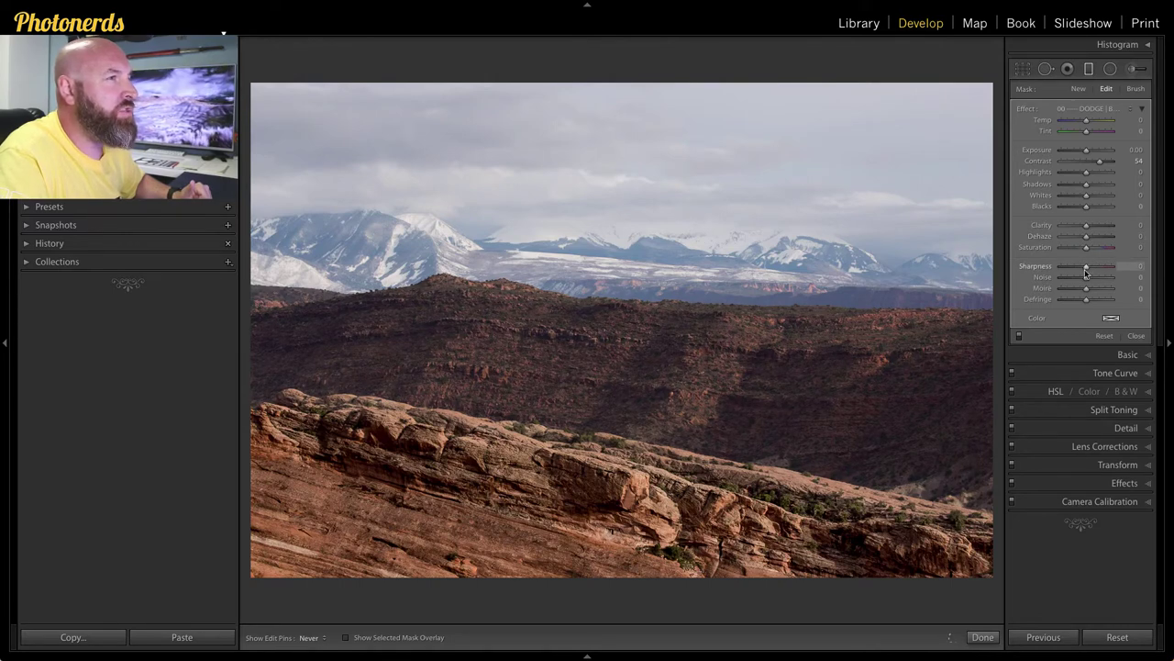
# Add Sharpness 17 and Shadows -18 to the ridge, then drag a new gradient from the top.
pyautogui.moveTo(1089, 265); pyautogui.dragTo(1094, 265)
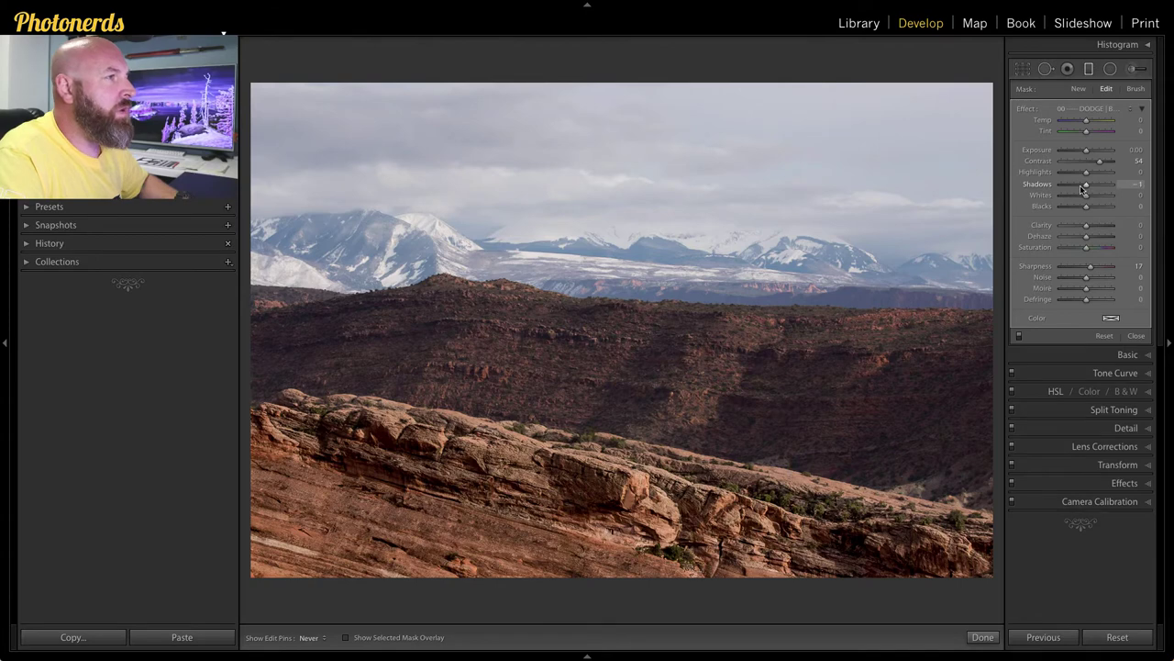
pyautogui.moveTo(1080, 188); pyautogui.dragTo(1083, 186)
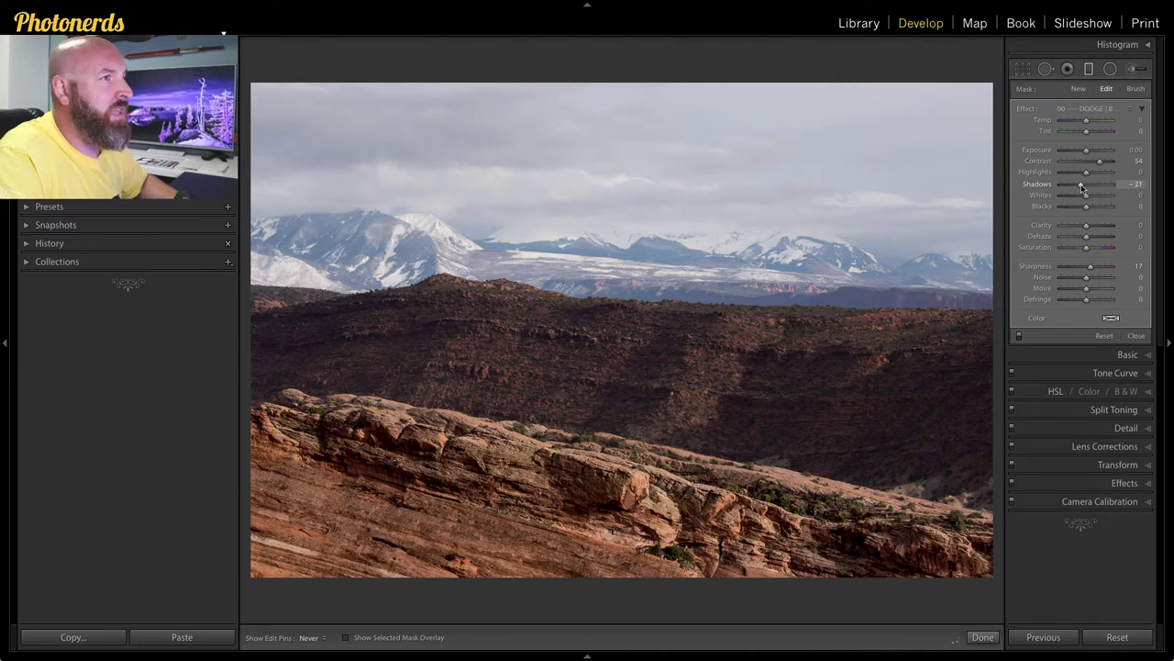
pyautogui.moveTo(620, 266); pyautogui.dragTo(624, 296)
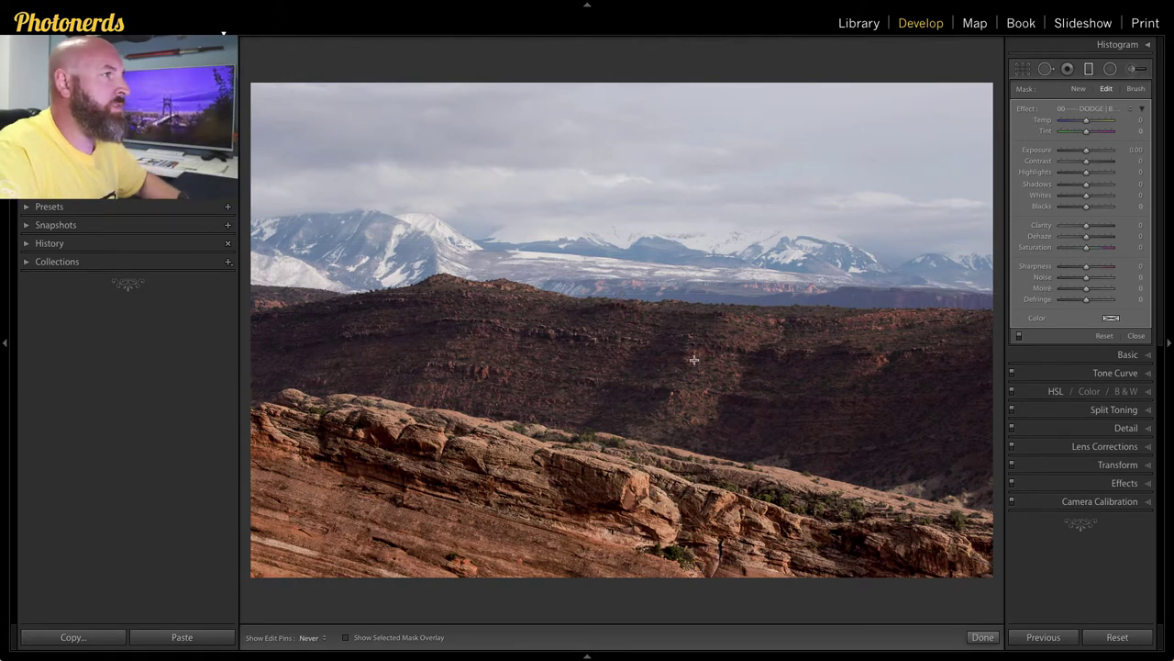
# Give the sky-and-mountains filter Dehaze 17, Highlights -55, Blacks -17, Temp 6 and Saturation -12.
pyautogui.press('o')
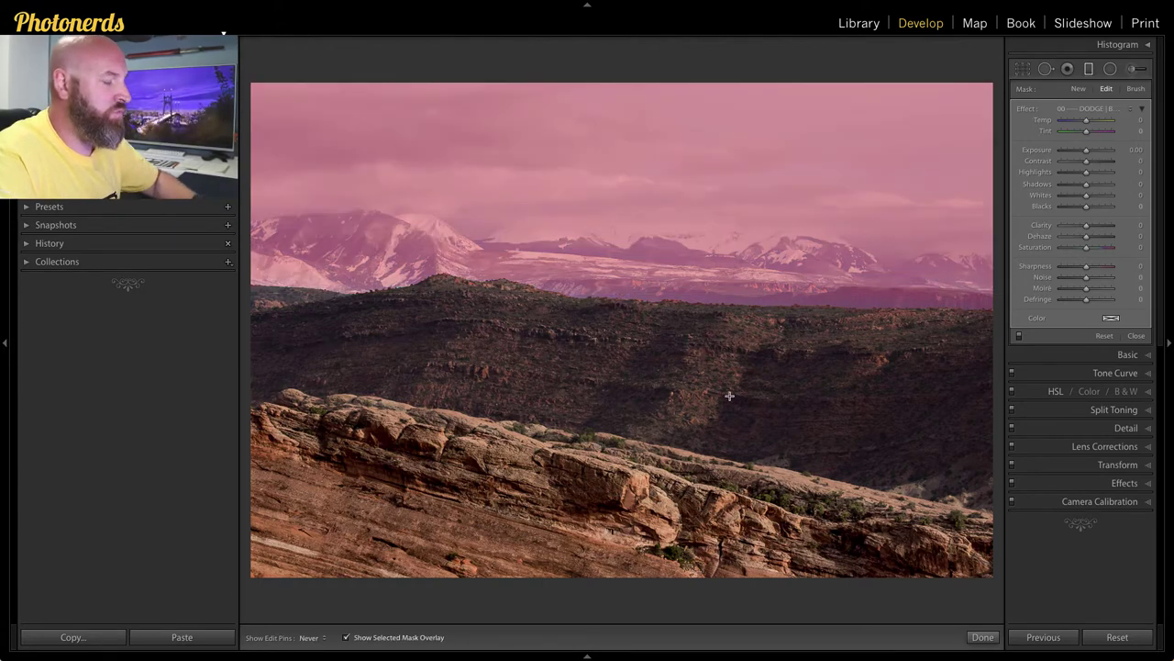
pyautogui.press('o')
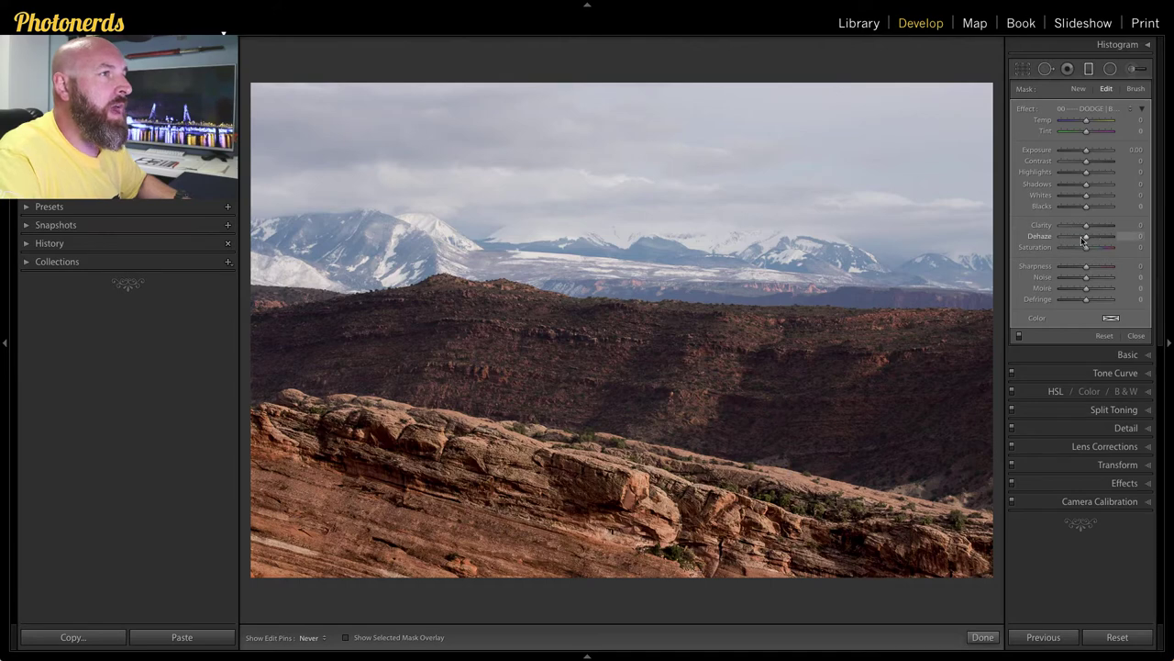
pyautogui.moveTo(1087, 240); pyautogui.dragTo(1092, 240)
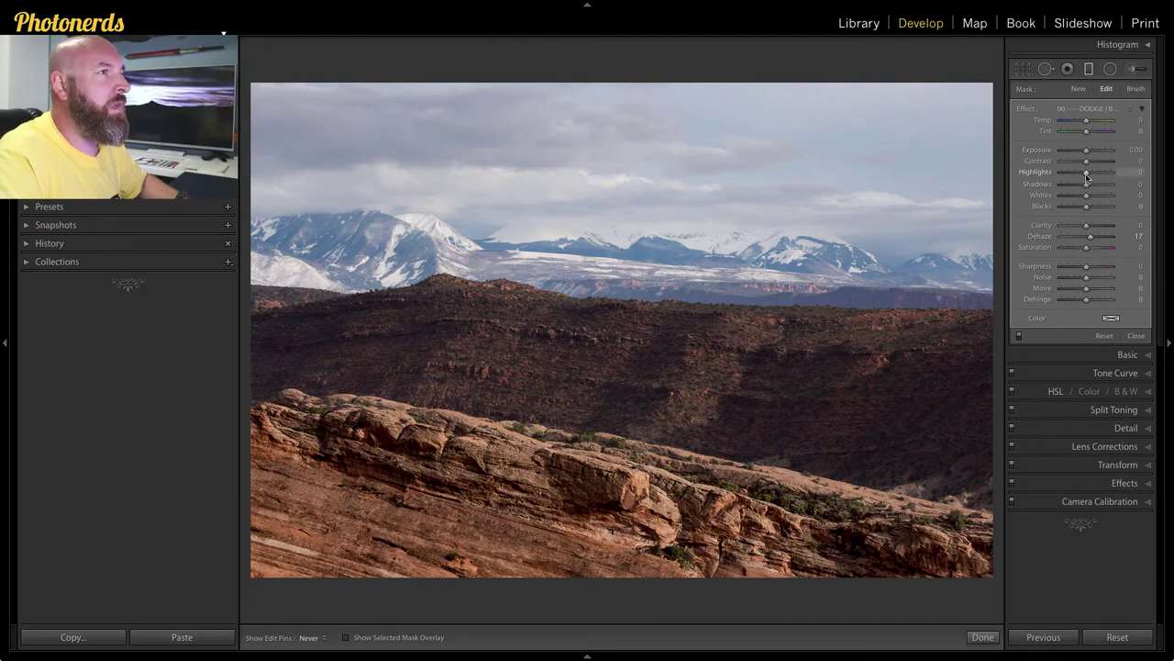
pyautogui.moveTo(1082, 175); pyautogui.dragTo(1073, 173)
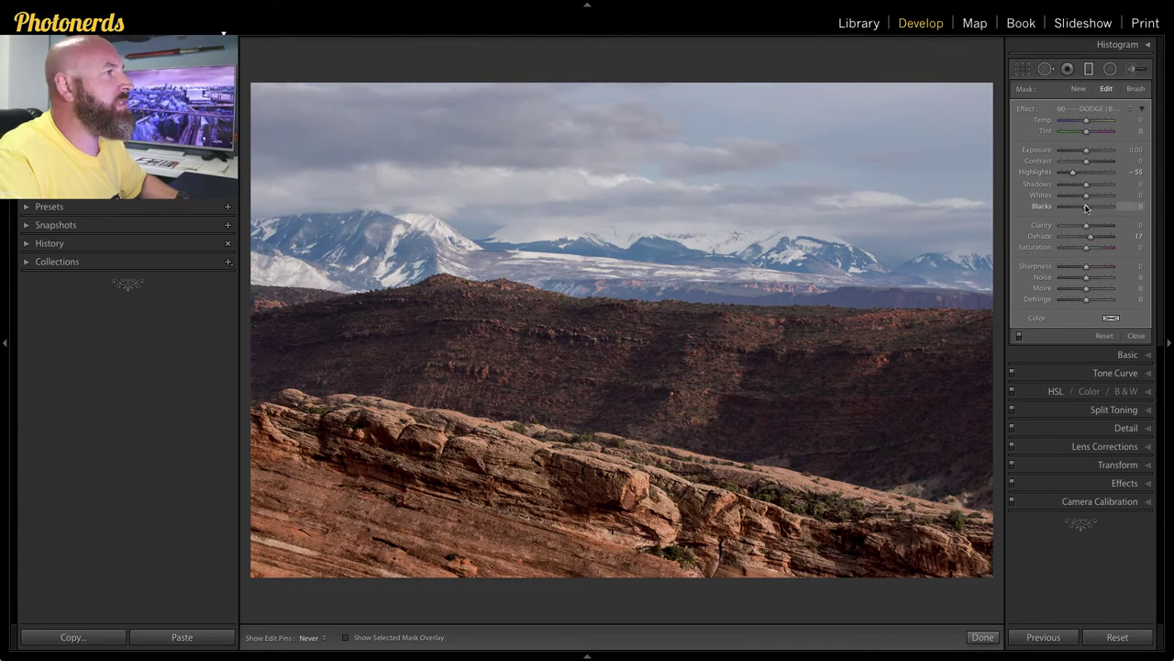
pyautogui.moveTo(1083, 207); pyautogui.dragTo(1081, 207)
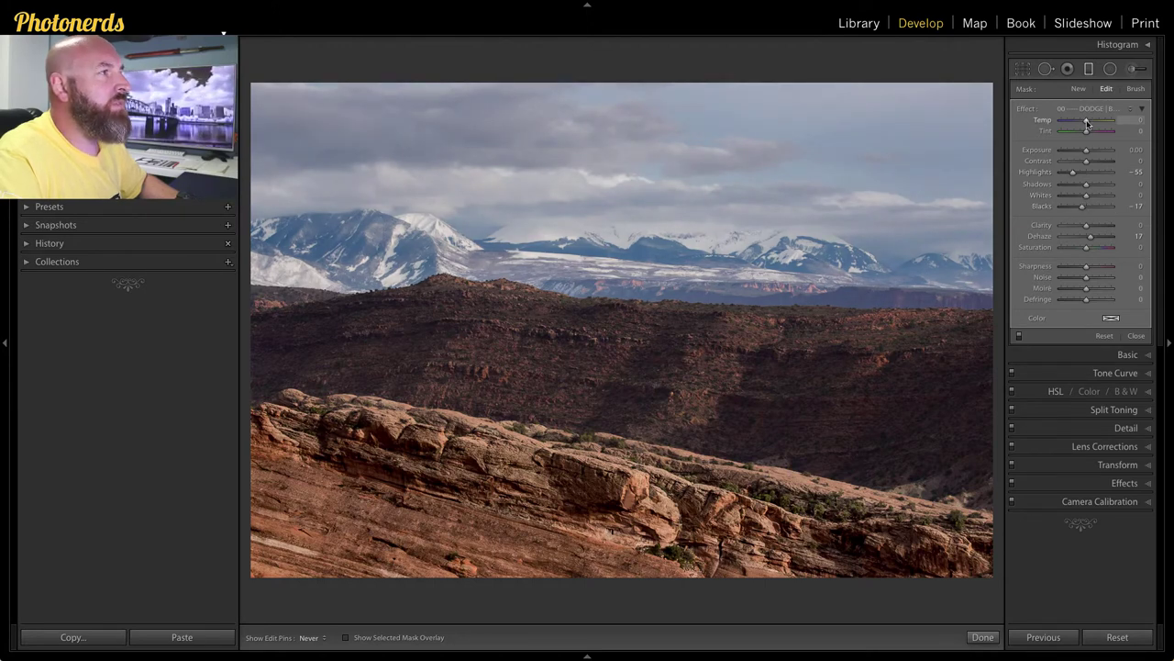
pyautogui.moveTo(1087, 248); pyautogui.dragTo(1084, 249)
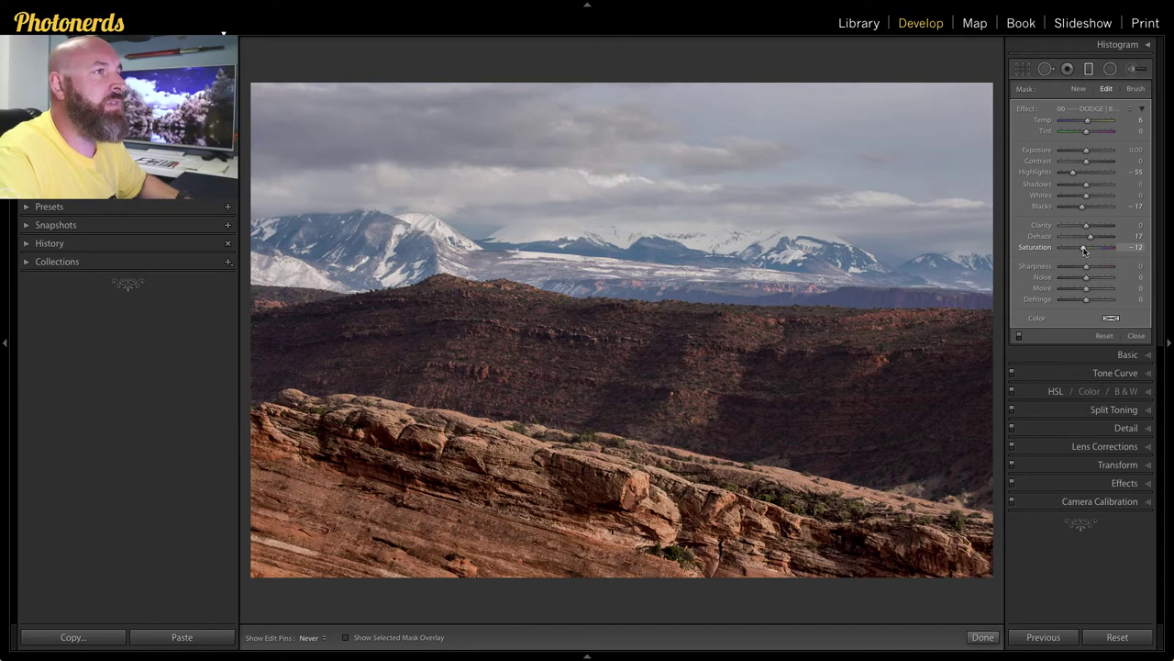
# Start a new Adjustment Brush with the Burn (Darken) preset and paint over the distant mountains.
pyautogui.click(1133, 70)
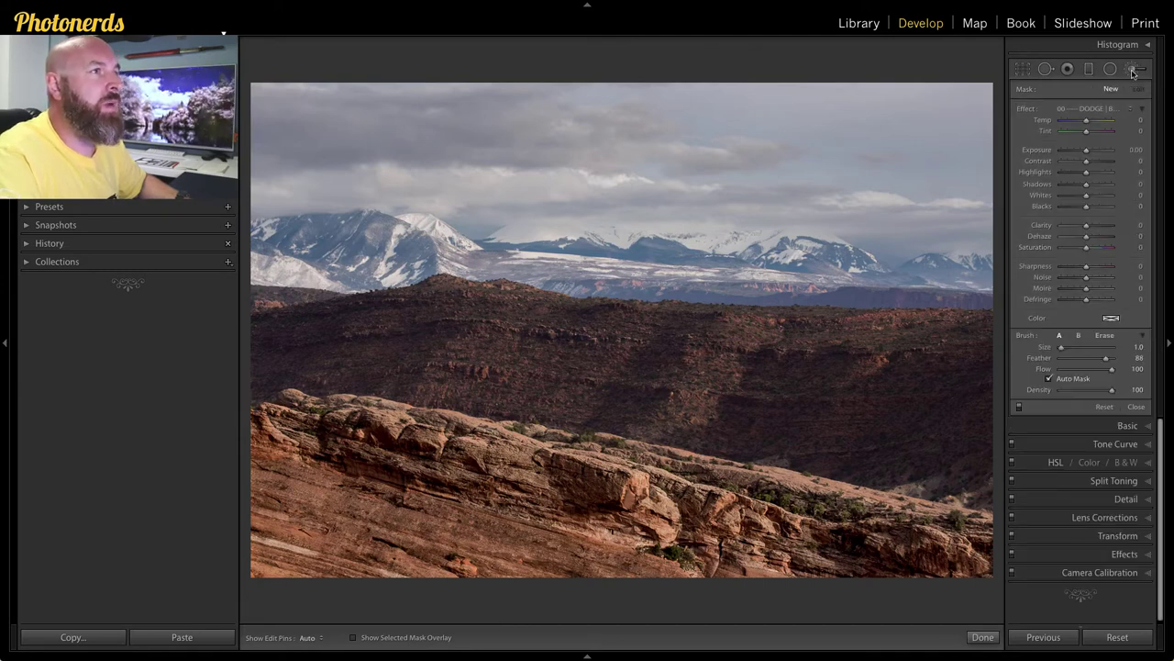
pyautogui.click(1128, 108)
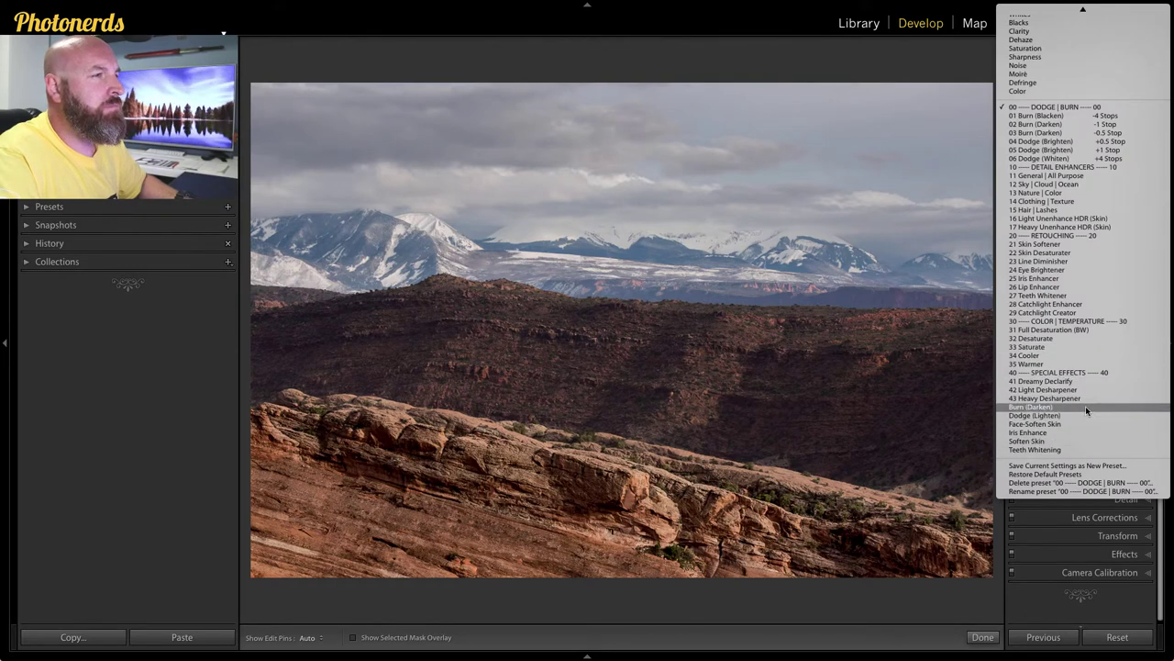
pyautogui.click(779, 285)
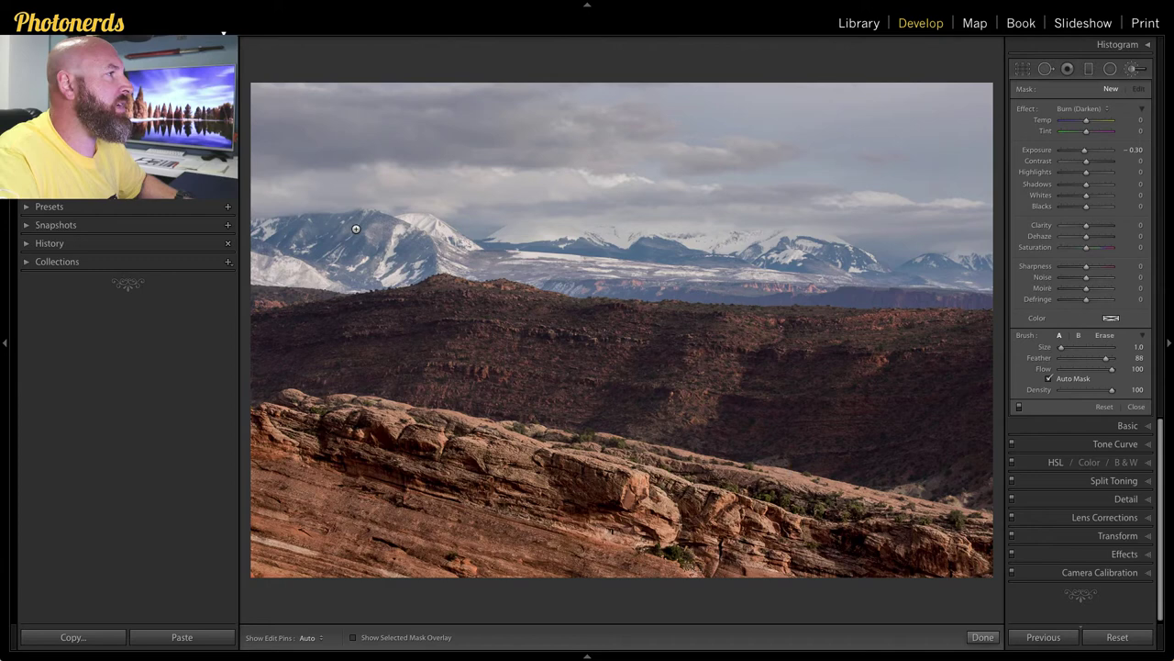
pyautogui.press('h')
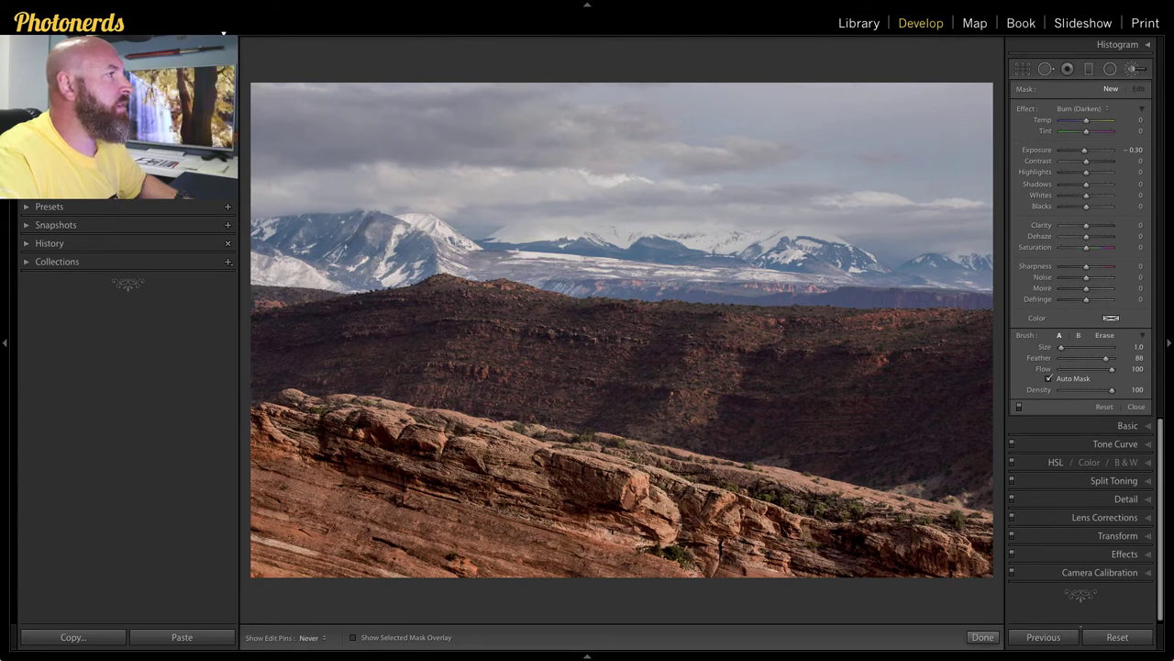
pyautogui.press('h')
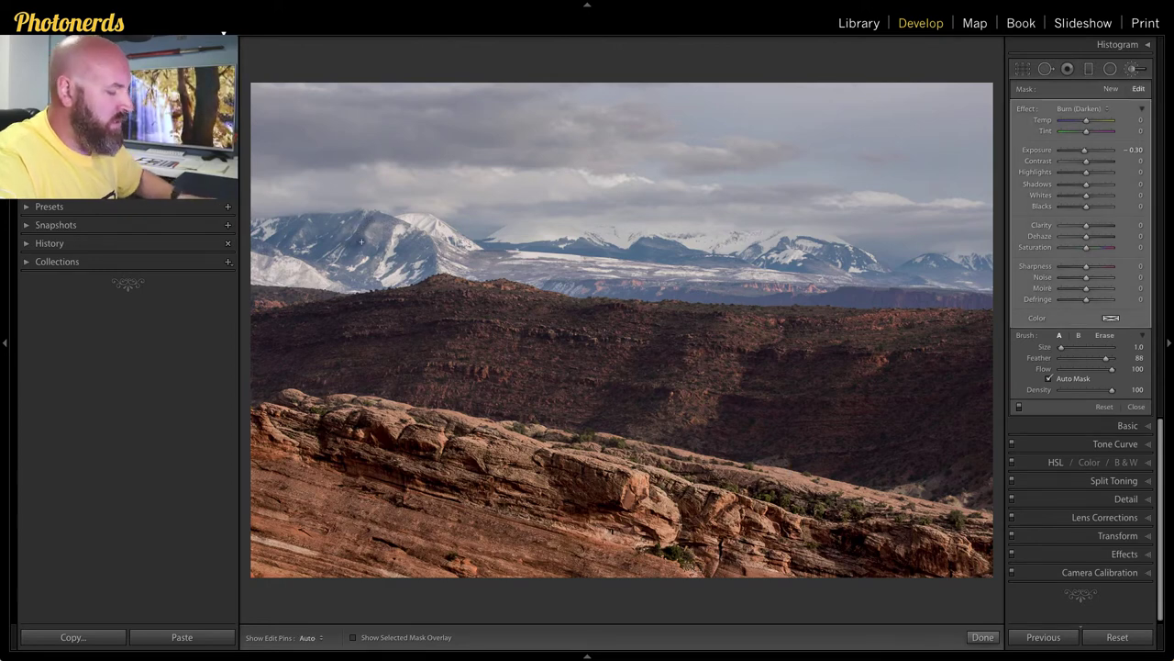
pyautogui.hotkey('ctrl', 'z')
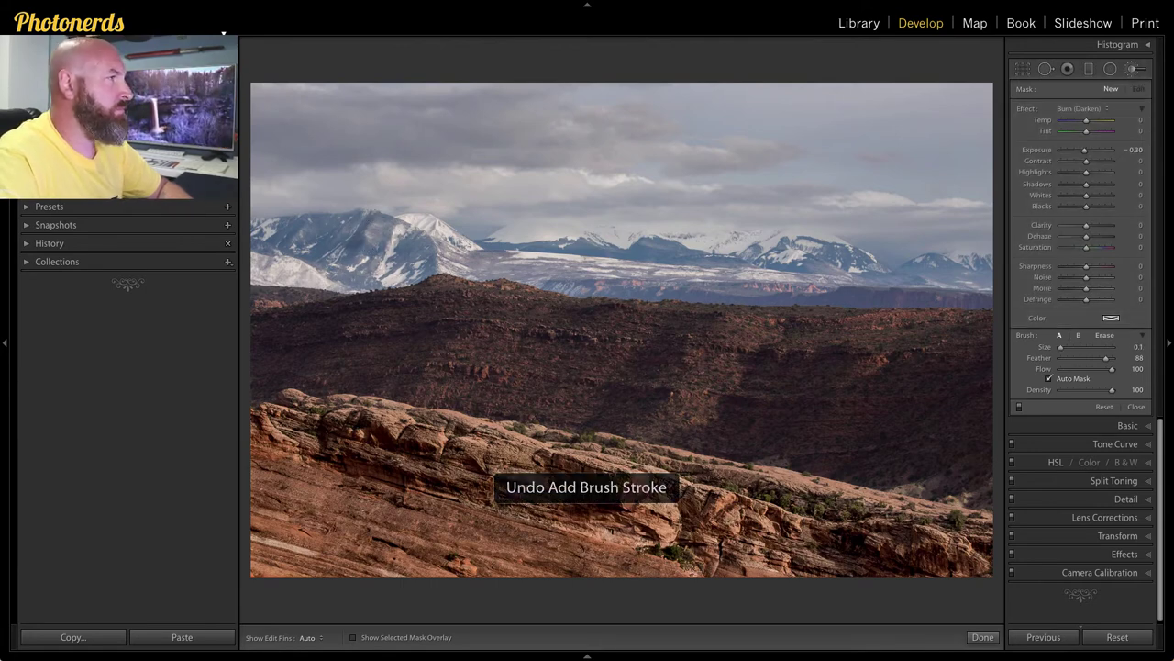
# Shrink the brush, set the Burn Amount to -0.20, and compare with the before view.
pyautogui.press('h')
pyautogui.scroll(-4, 348, 239)
pyautogui.press('h')
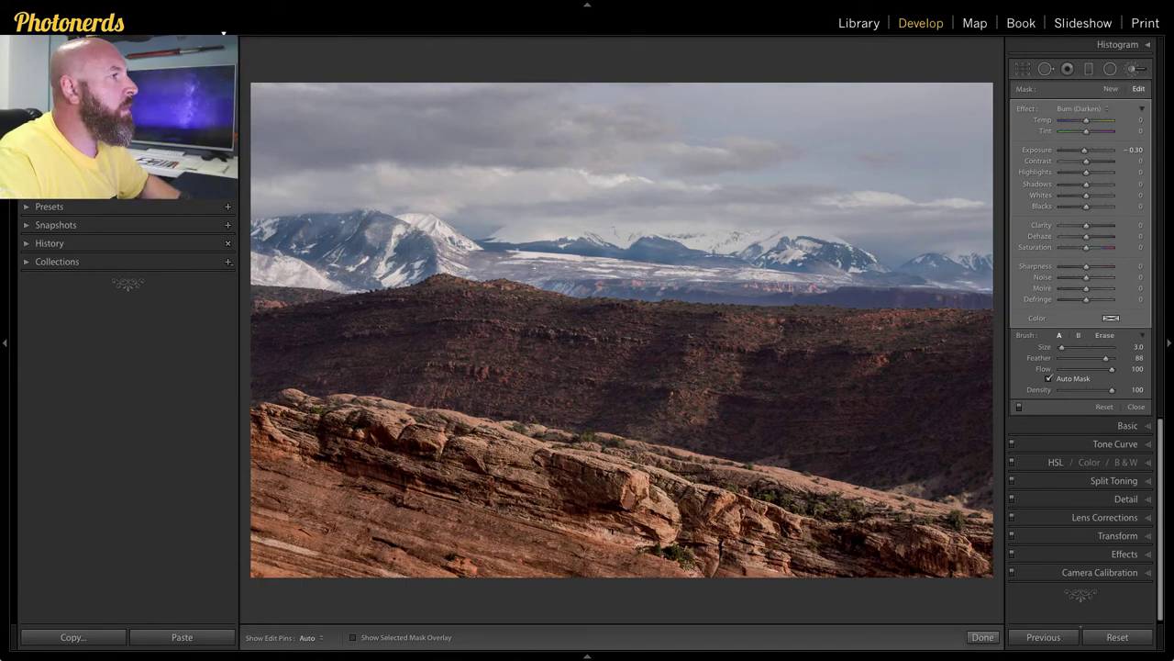
pyautogui.click(1143, 108)
pyautogui.moveTo(1089, 120); pyautogui.dragTo(1125, 123)
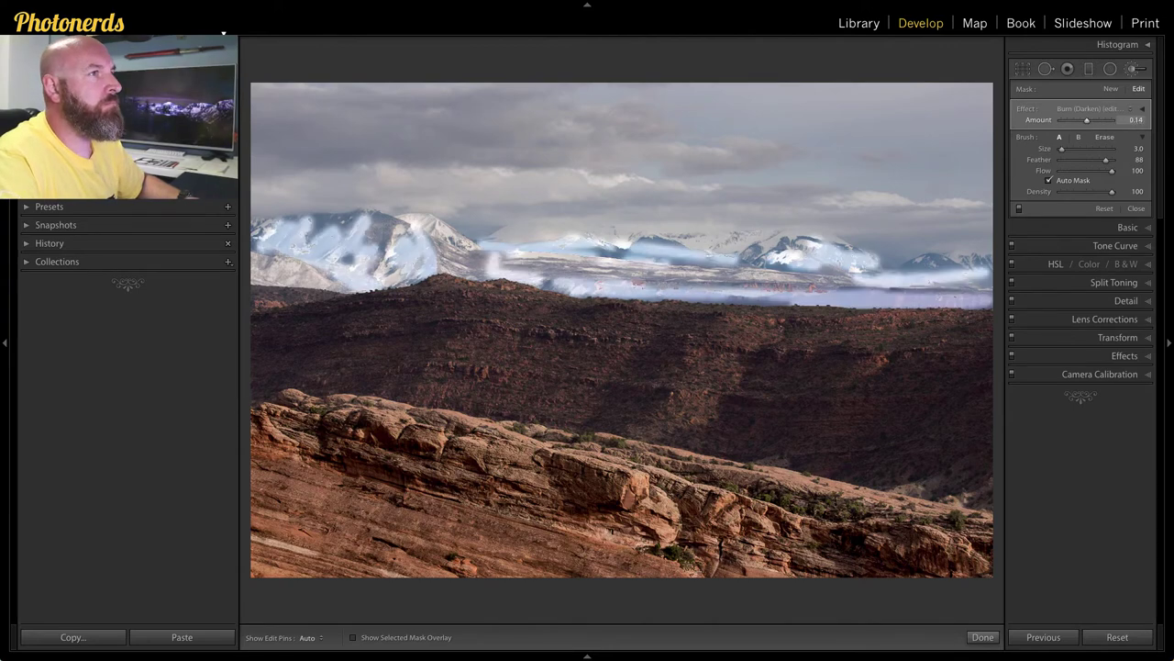
pyautogui.click(1135, 120)
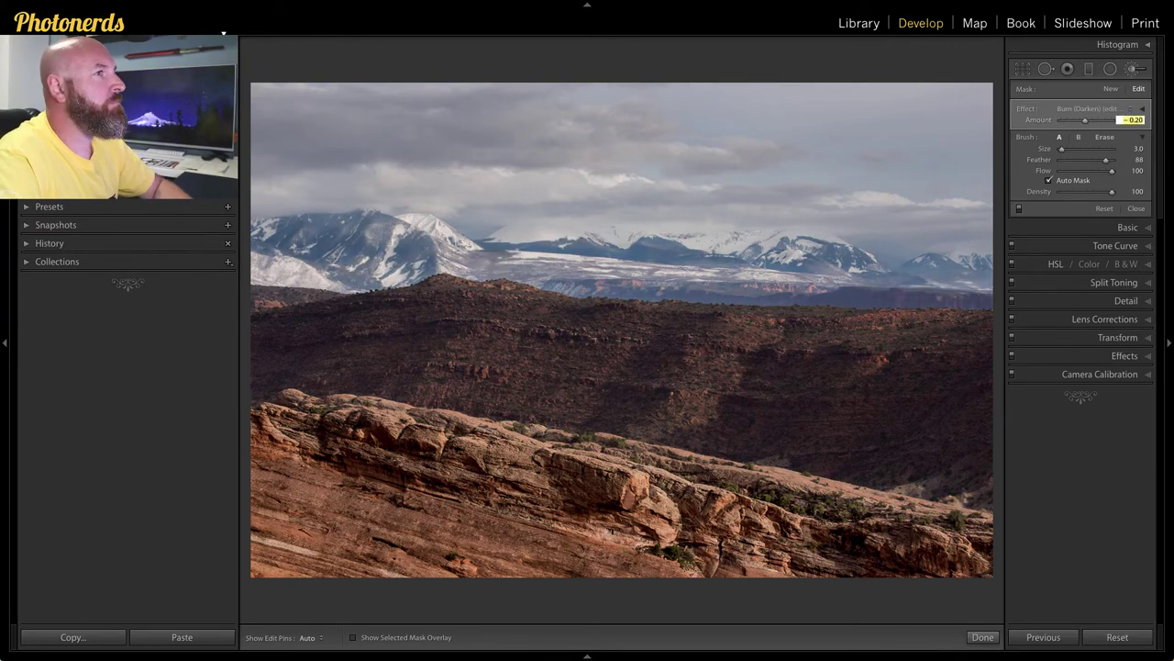
pyautogui.press('Return')
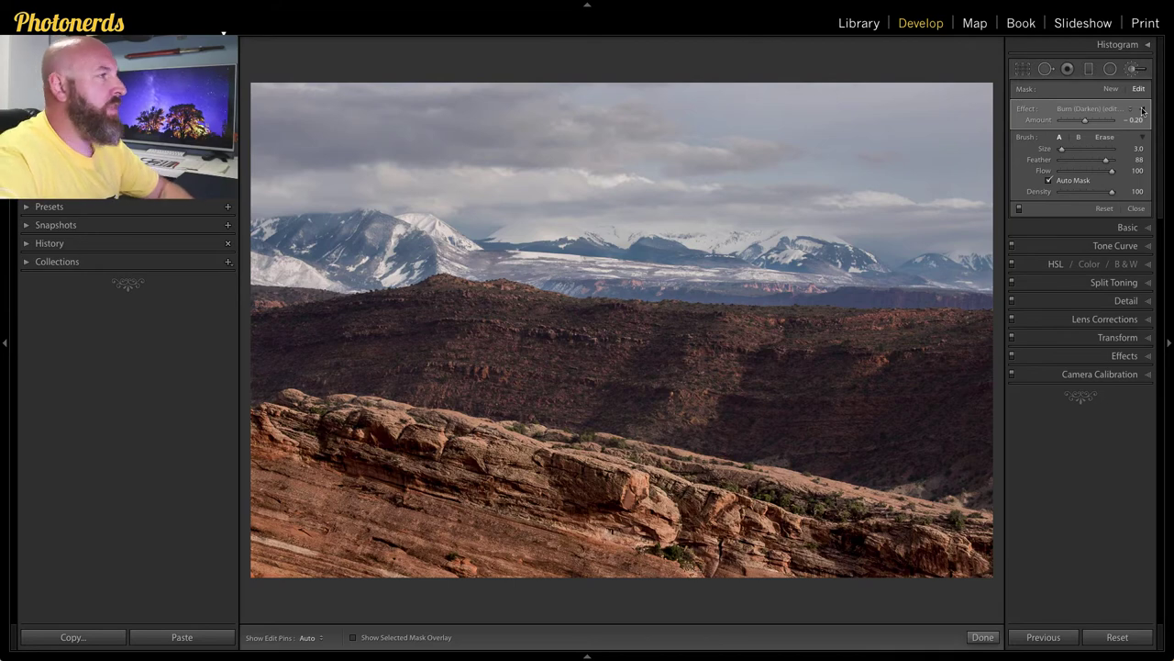
pyautogui.press('\\')
pyautogui.press('\\')
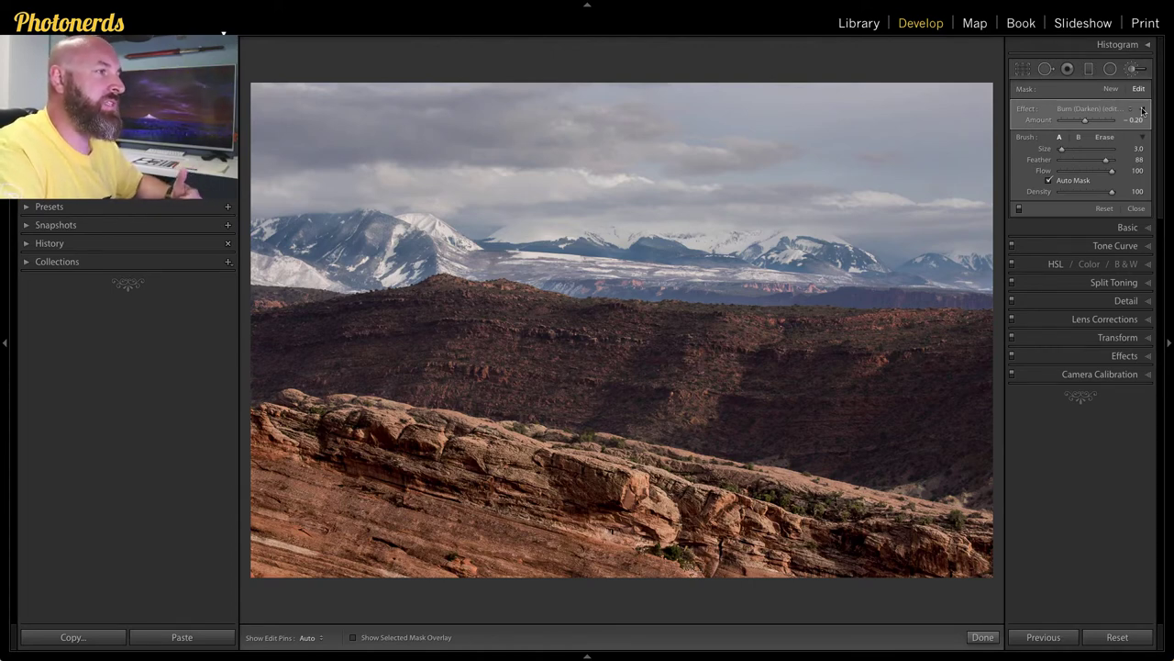
# Drag a Burn (Darken) gradient down over the sky with Clarity -19 and Temp -8, then compare before/after.
pyautogui.click(1090, 71)
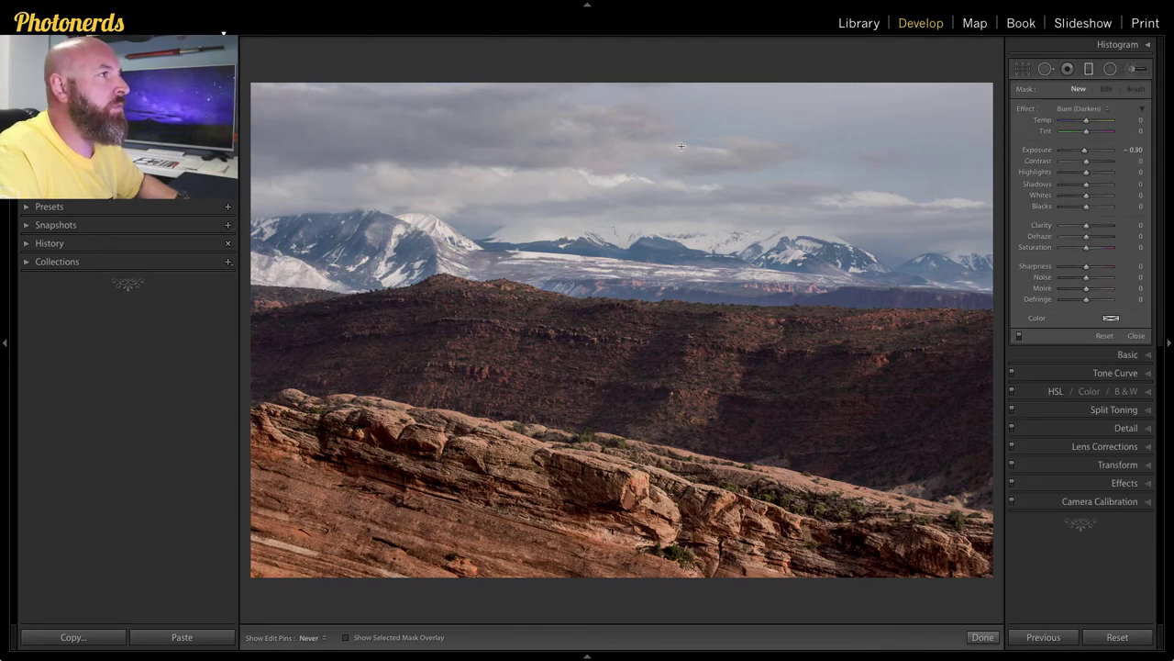
pyautogui.moveTo(627, 161); pyautogui.dragTo(631, 224)
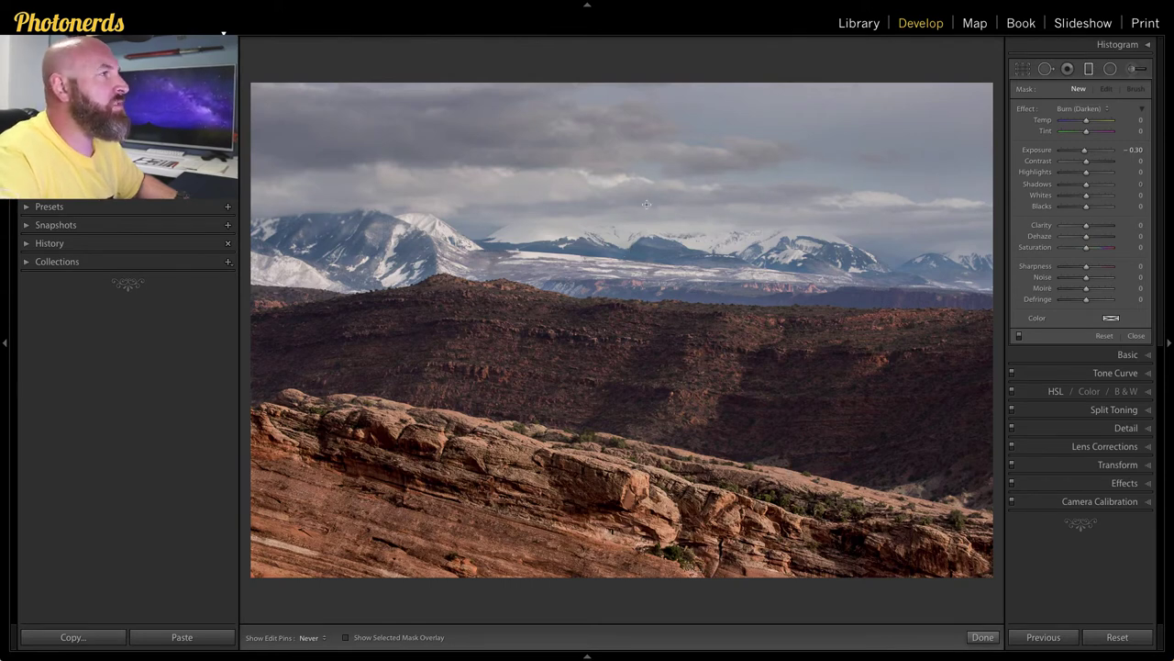
pyautogui.moveTo(1087, 231); pyautogui.dragTo(1090, 230)
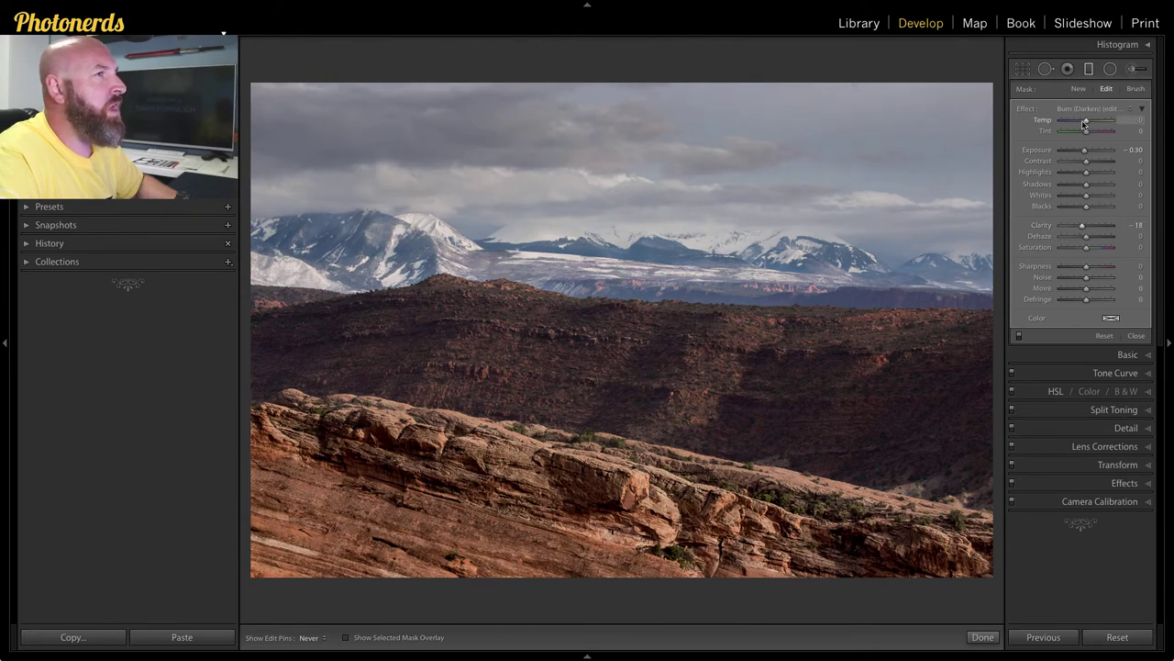
pyautogui.moveTo(1084, 123); pyautogui.dragTo(1080, 123)
pyautogui.press('\\')
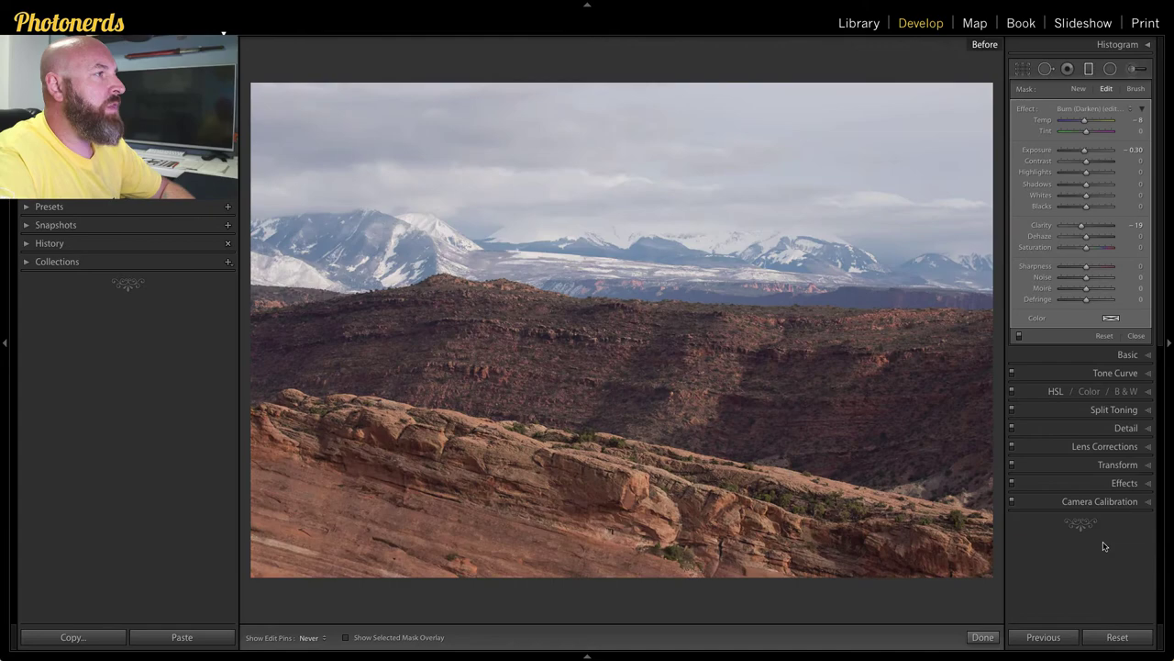
pyautogui.press('\\')
pyautogui.press('\\')
pyautogui.press('\\')
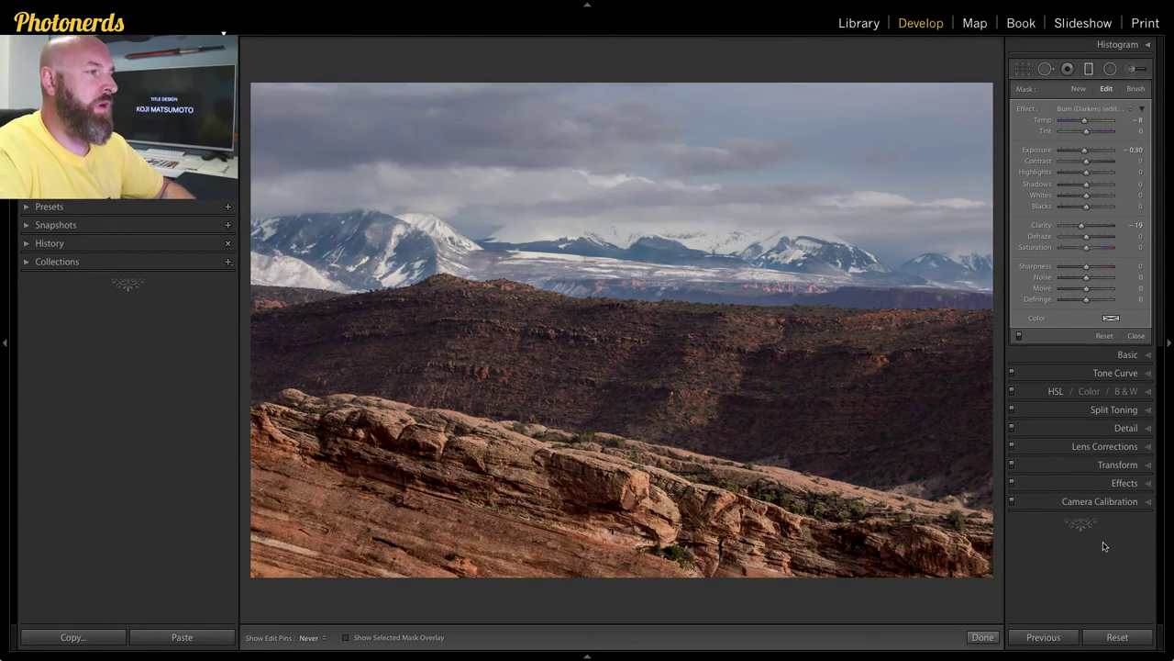